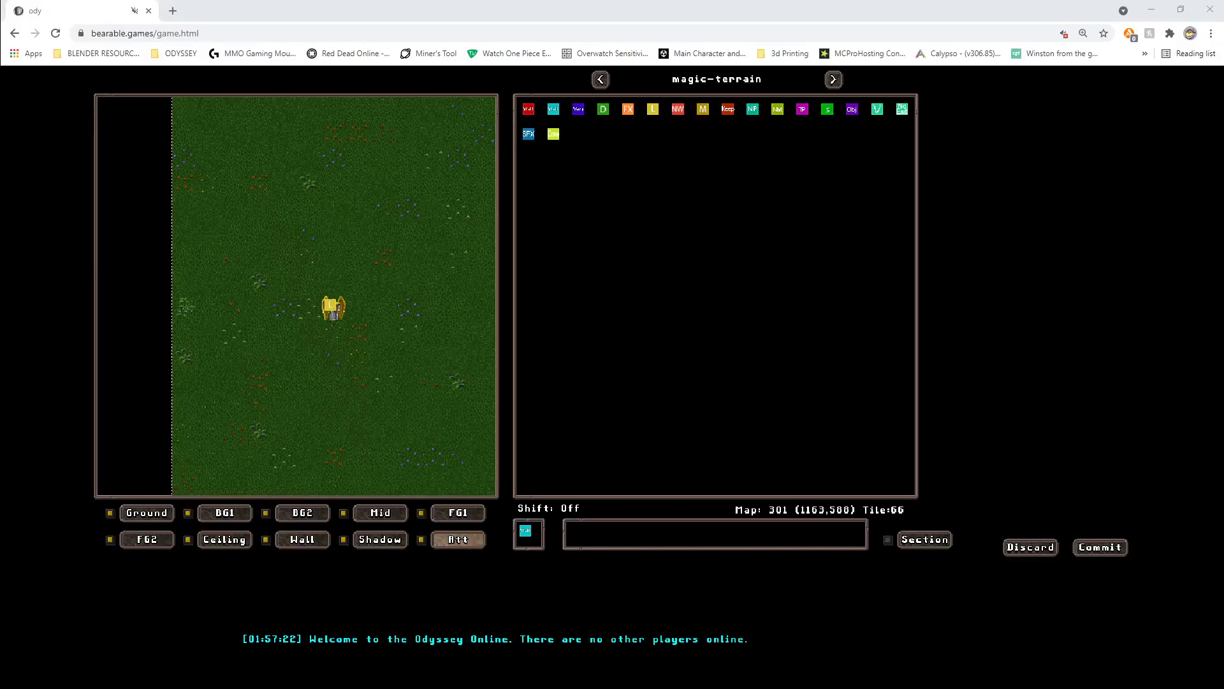
Switch between the tile attribute palette and background tile sheets, ending on attributes
left_click(151, 517)
left_click(458, 539)
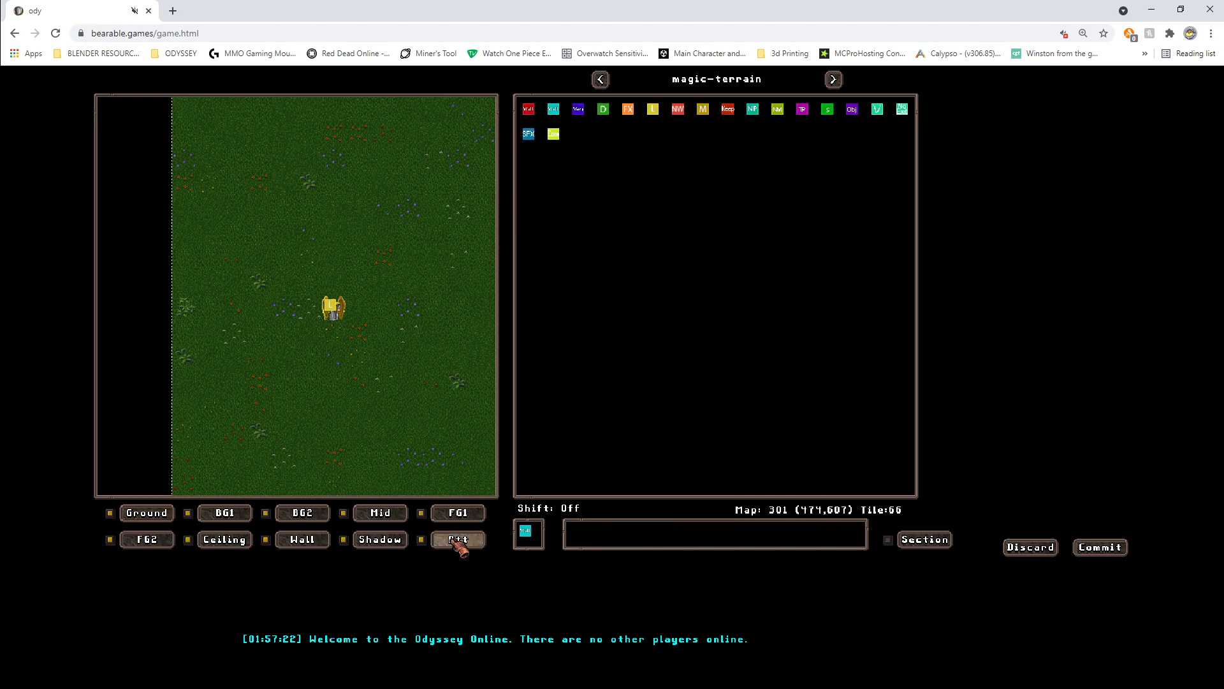
left_click(139, 514)
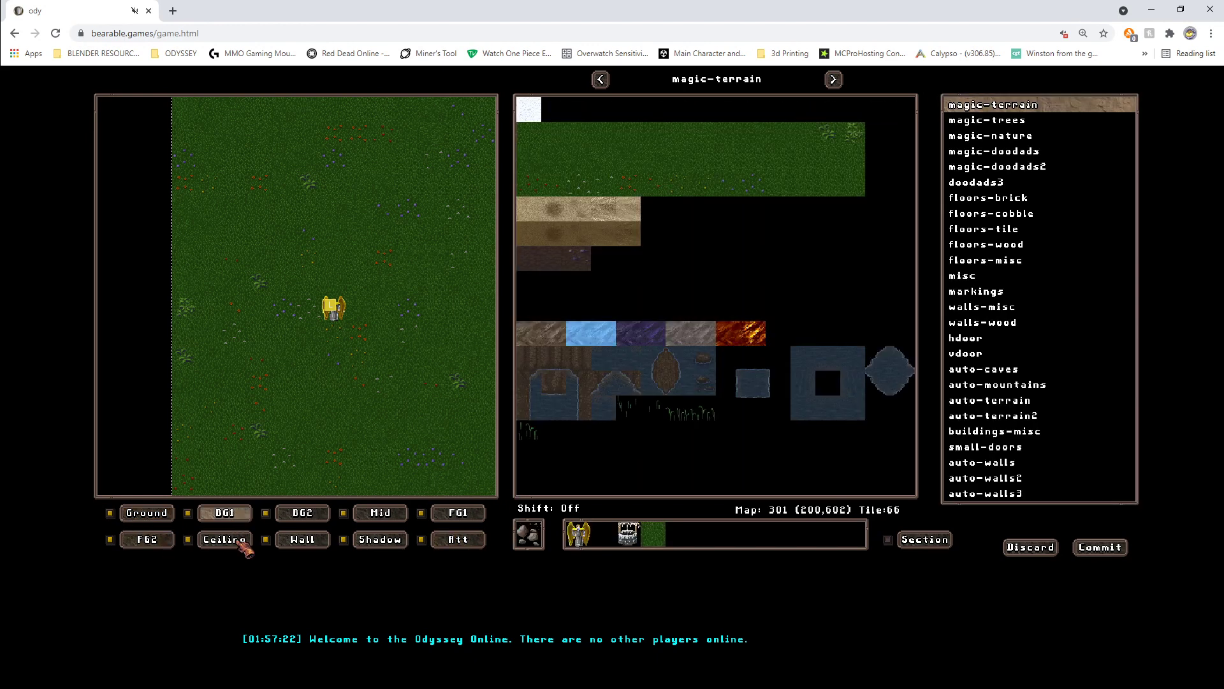
left_click(461, 542)
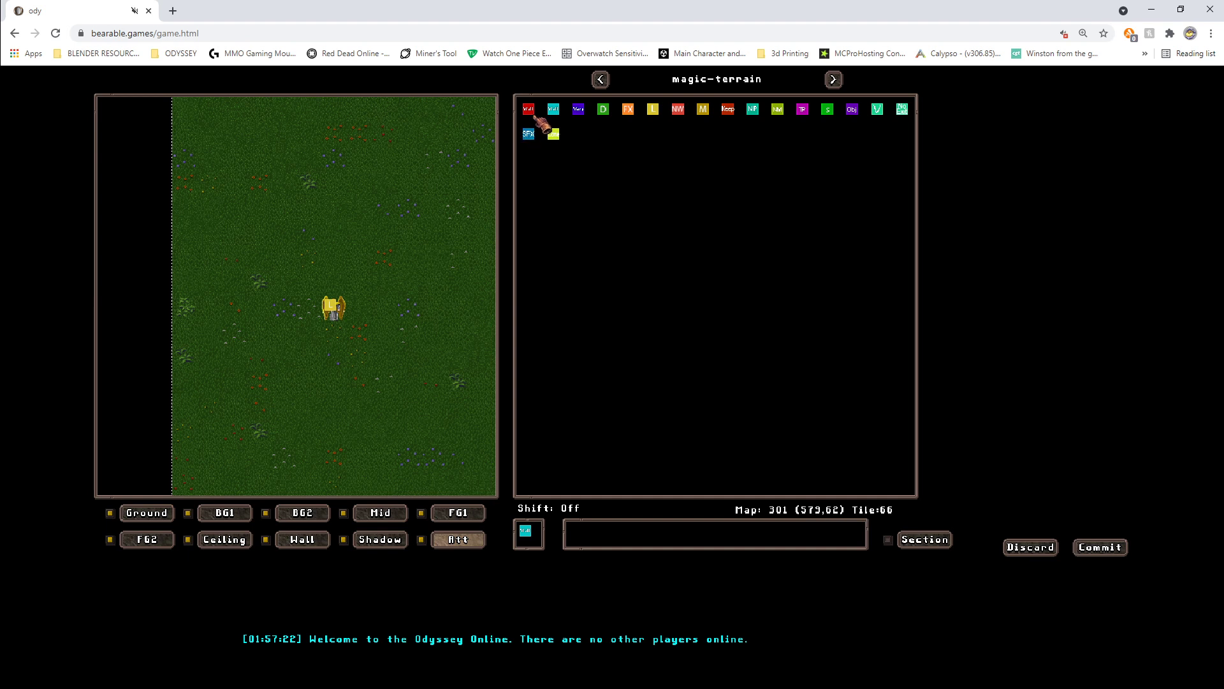
Paint a column of red wall attribute tiles right of the statue
left_click(529, 110)
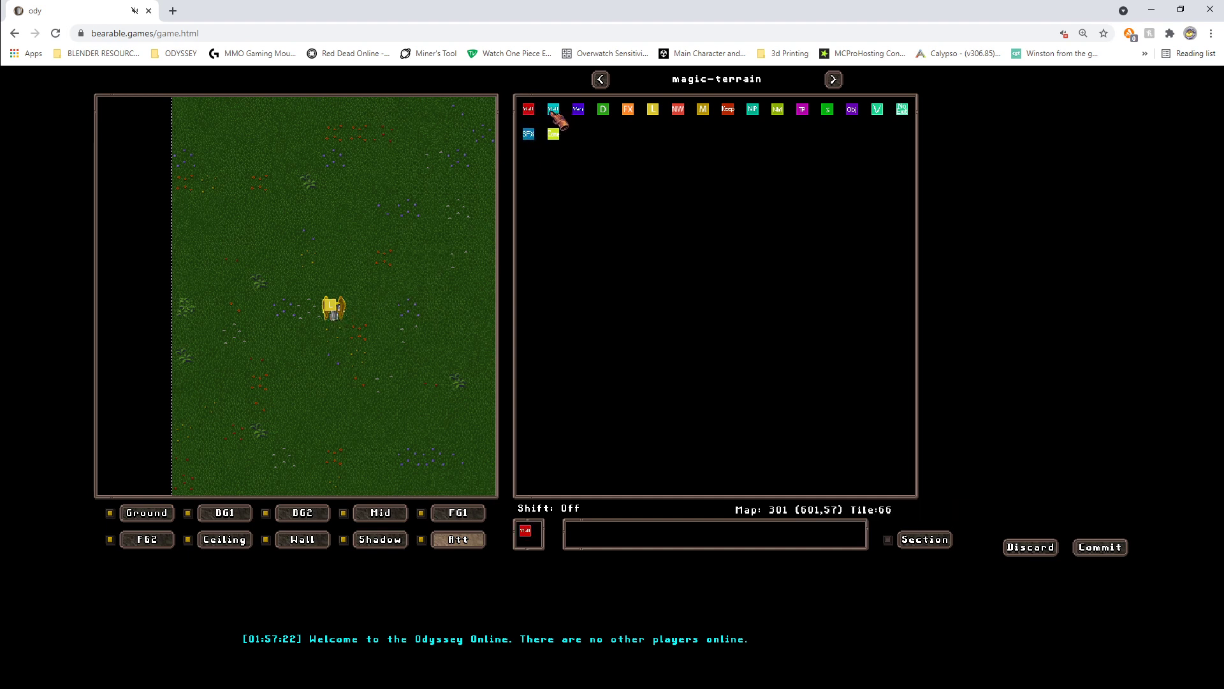
left_click(553, 112)
mouse_move(404, 279)
left_mouse_down()
mouse_move(415, 287)
mouse_move(414, 378)
left_mouse_up()
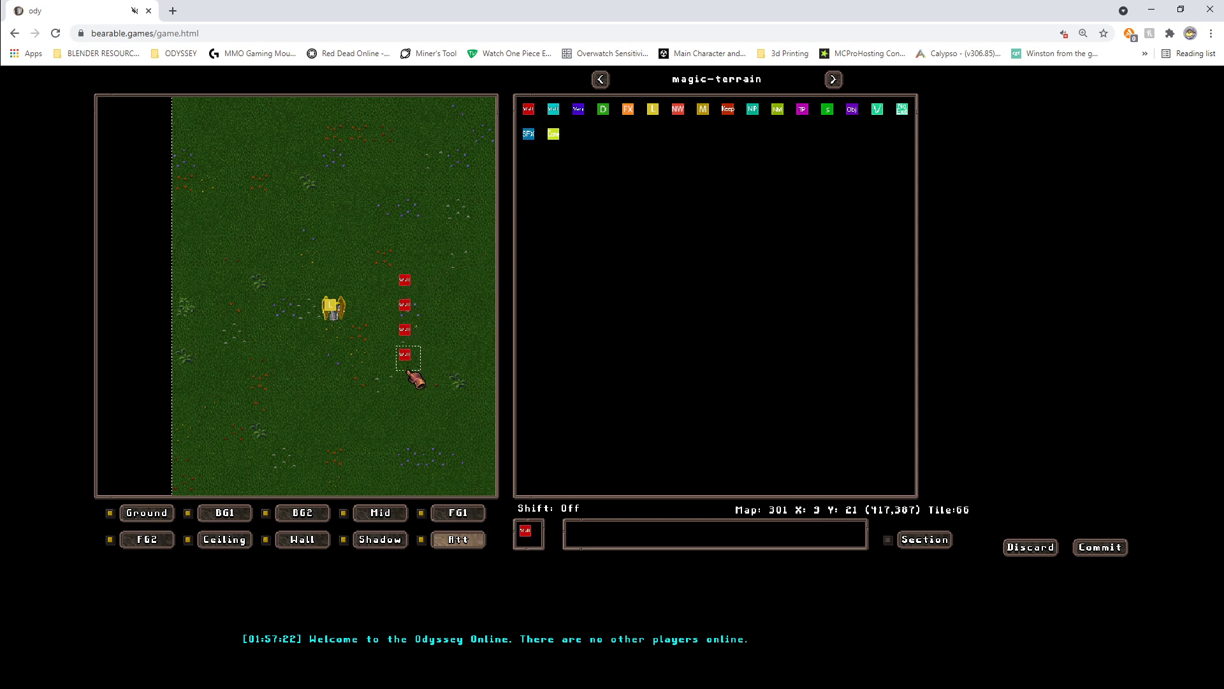
left_click(409, 379)
Paint a column of cyan wall attribute tiles left of the statue
left_click(553, 111)
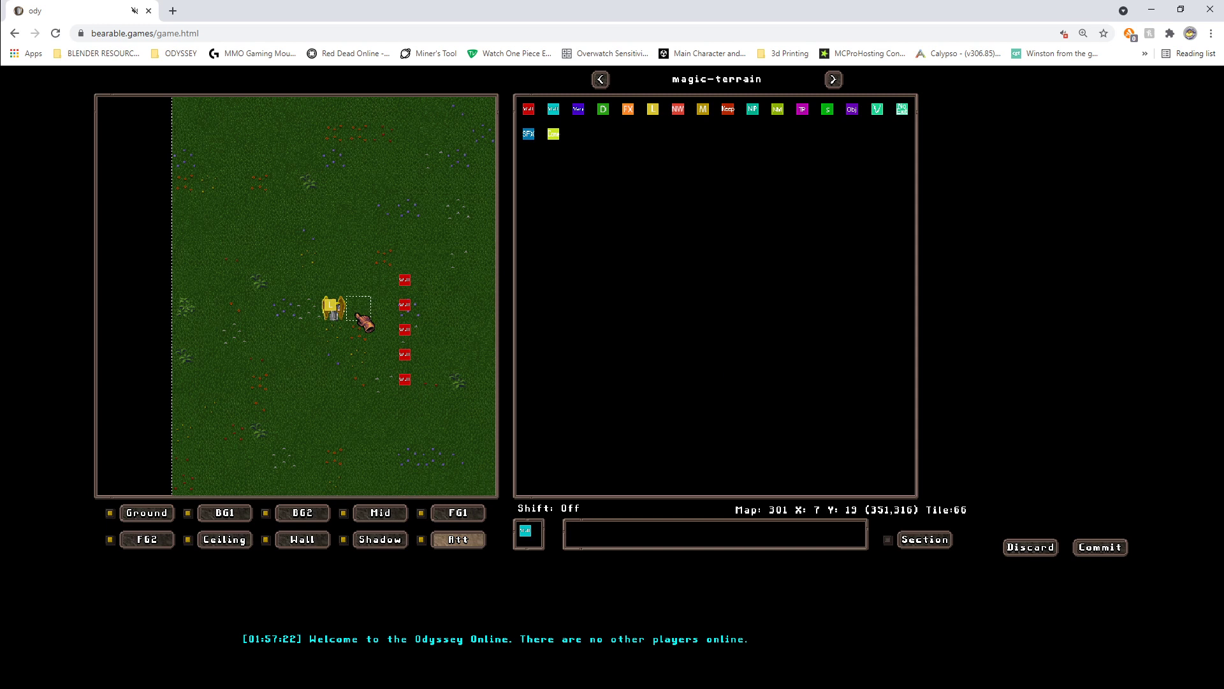
left_click(261, 258)
mouse_move(265, 269)
left_mouse_down()
mouse_move(266, 371)
mouse_move(293, 400)
left_mouse_up()
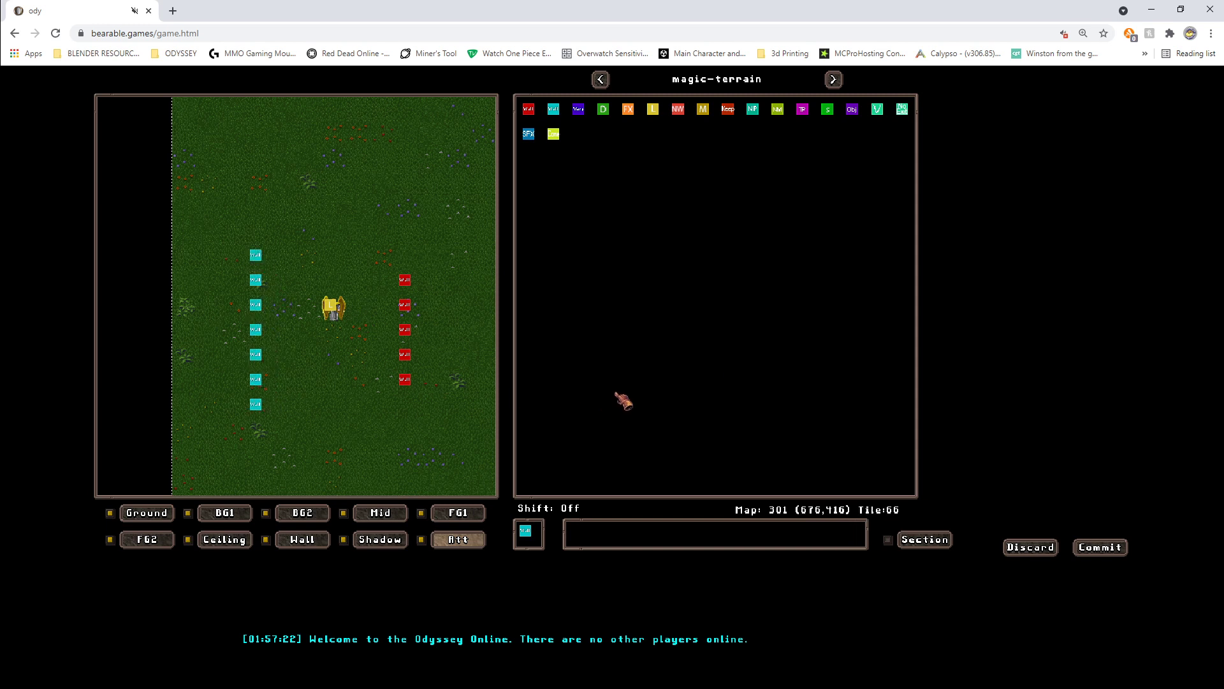
Extend the red wall column with one tile on top and one below
left_click(527, 109)
left_click(405, 256)
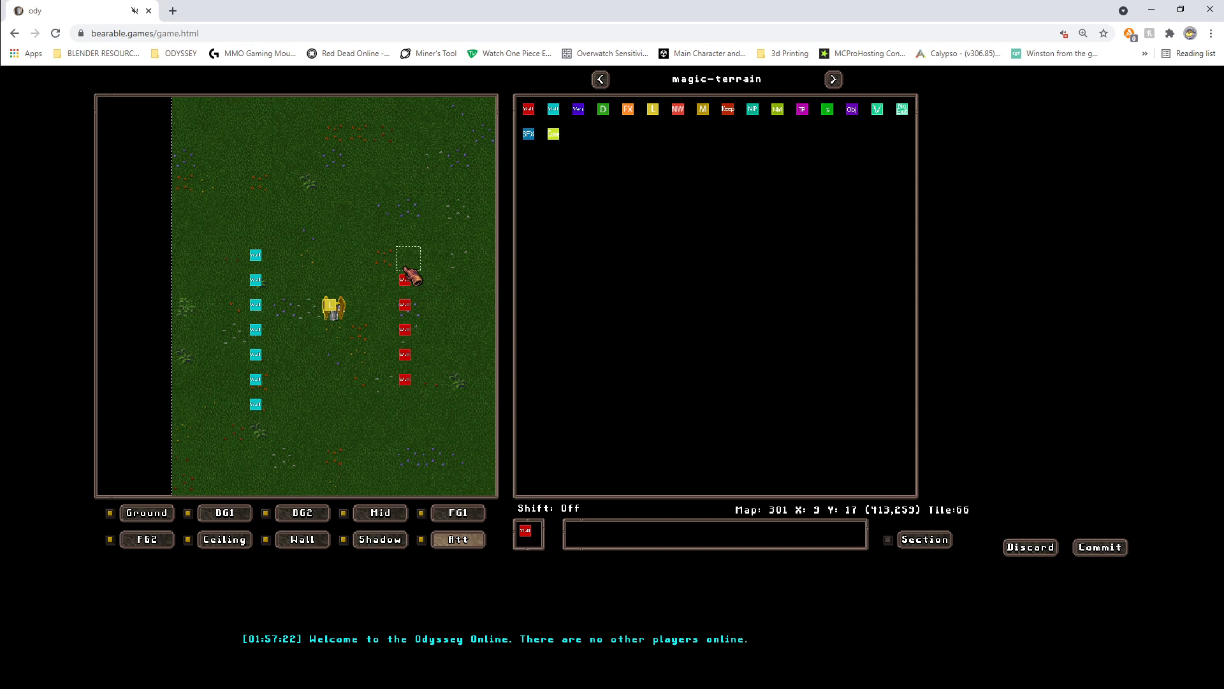
left_click(412, 413)
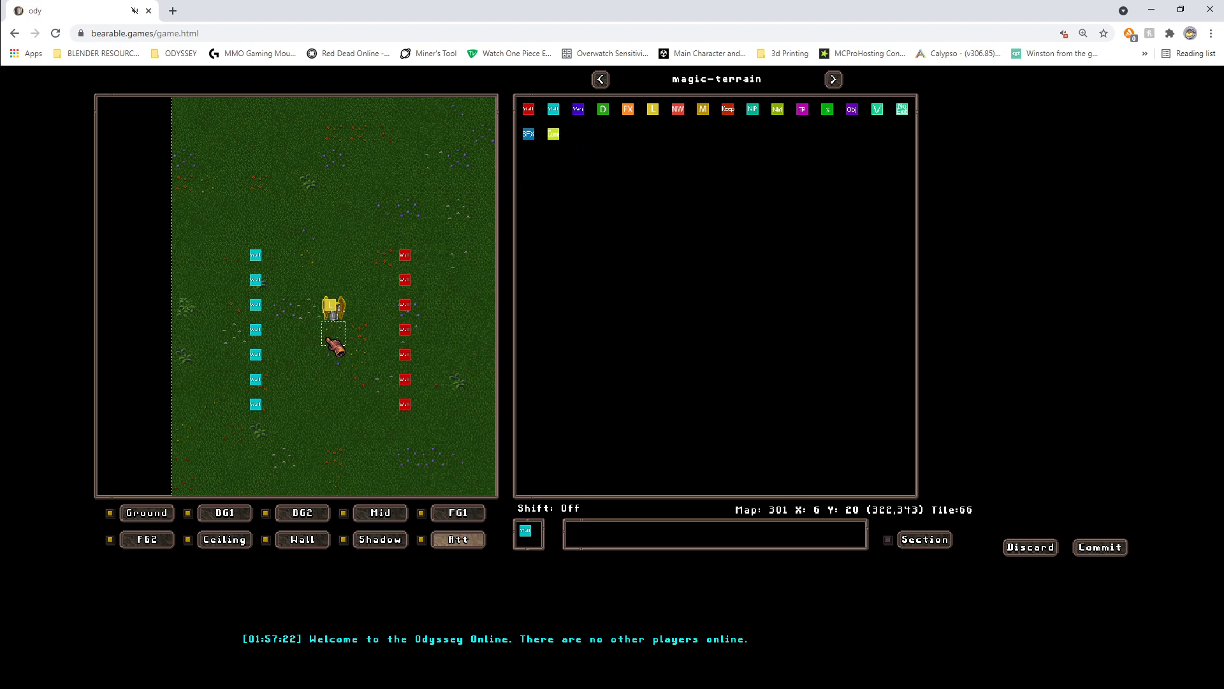
On background layer BG1, paint rock tiles over the cyan and red wall columns
left_click(226, 514)
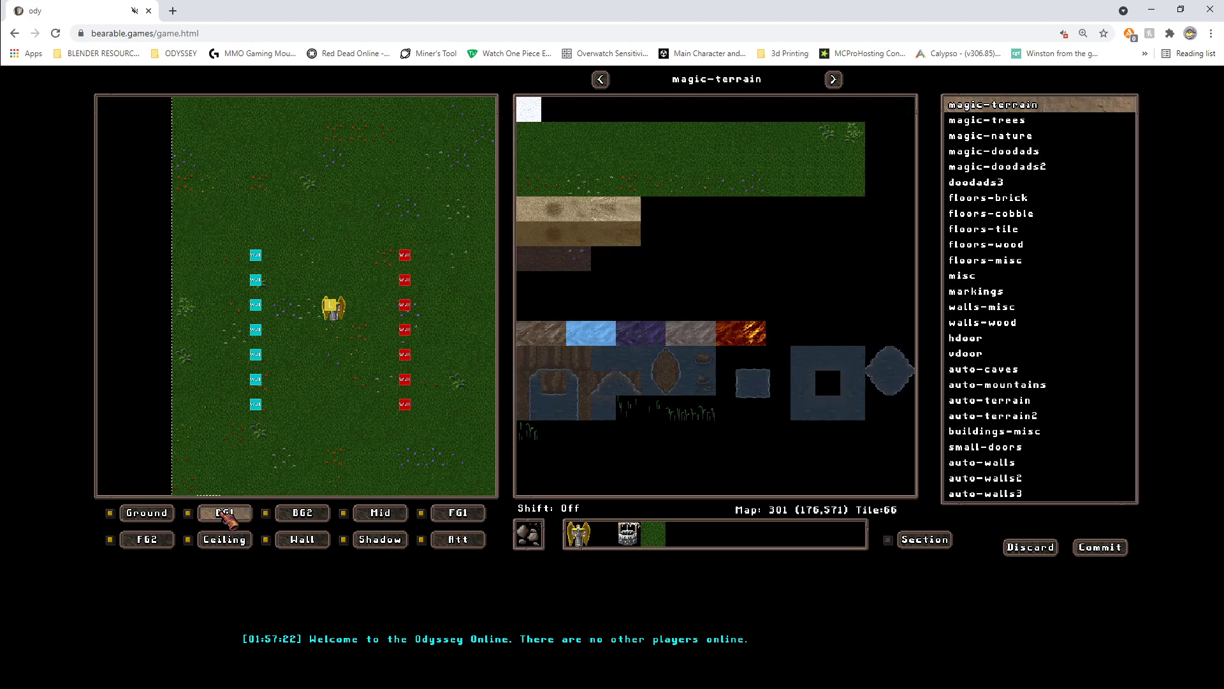
scroll(883, 223, "down", 2)
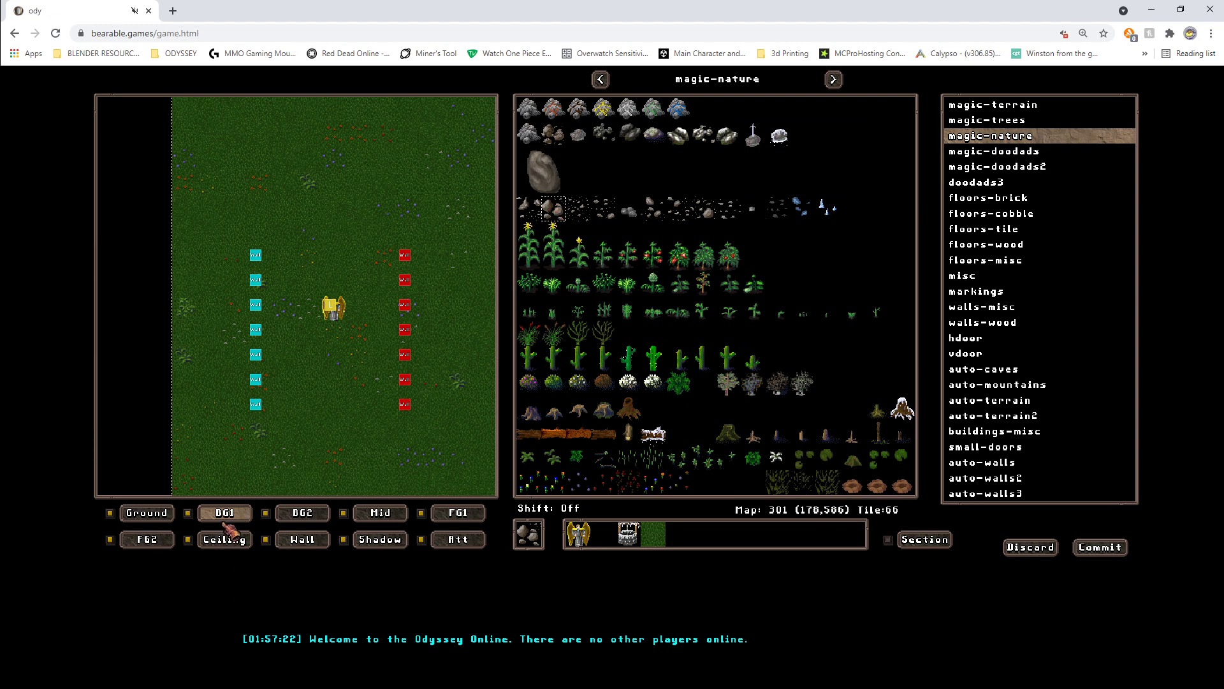
left_click_drag(255, 256, 257, 406)
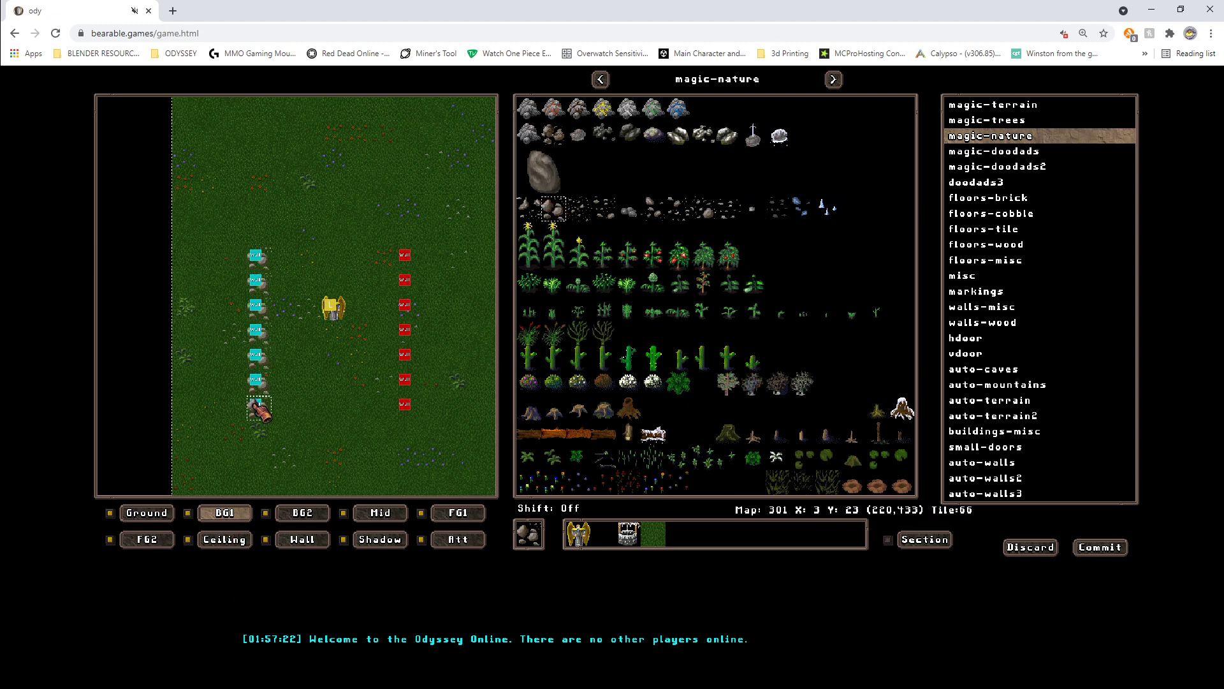
left_click_drag(414, 260, 412, 388)
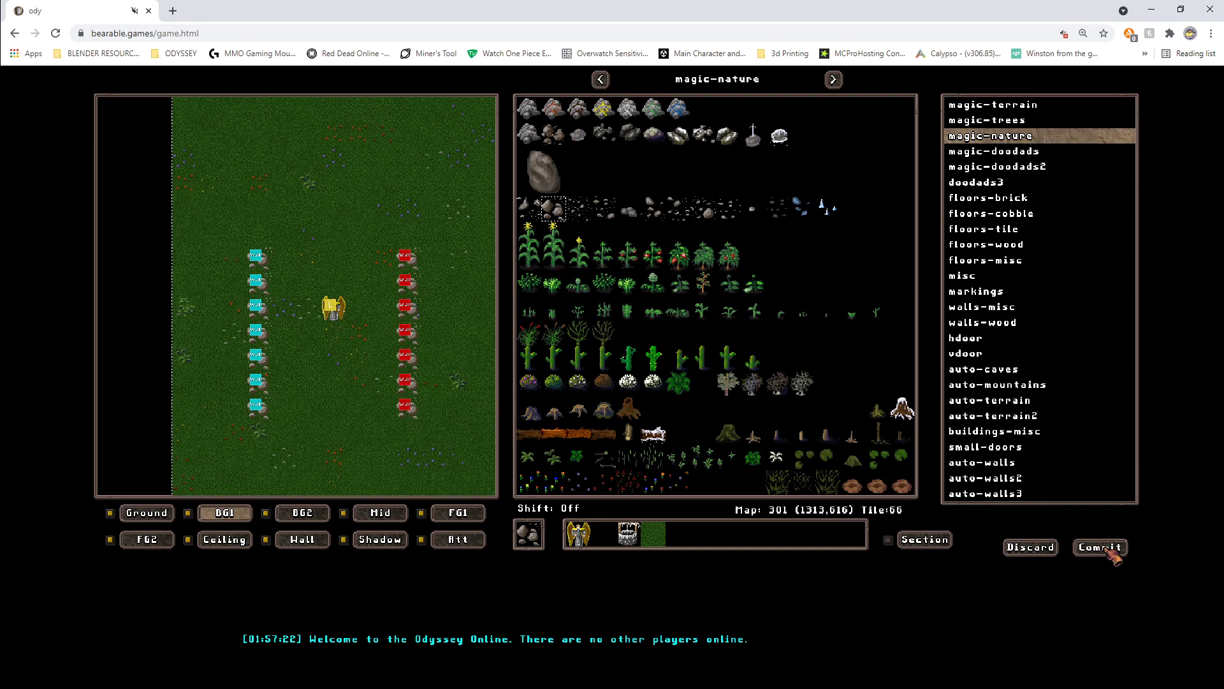
Commit the map and walk the character down and left toward the statue
key("Return")
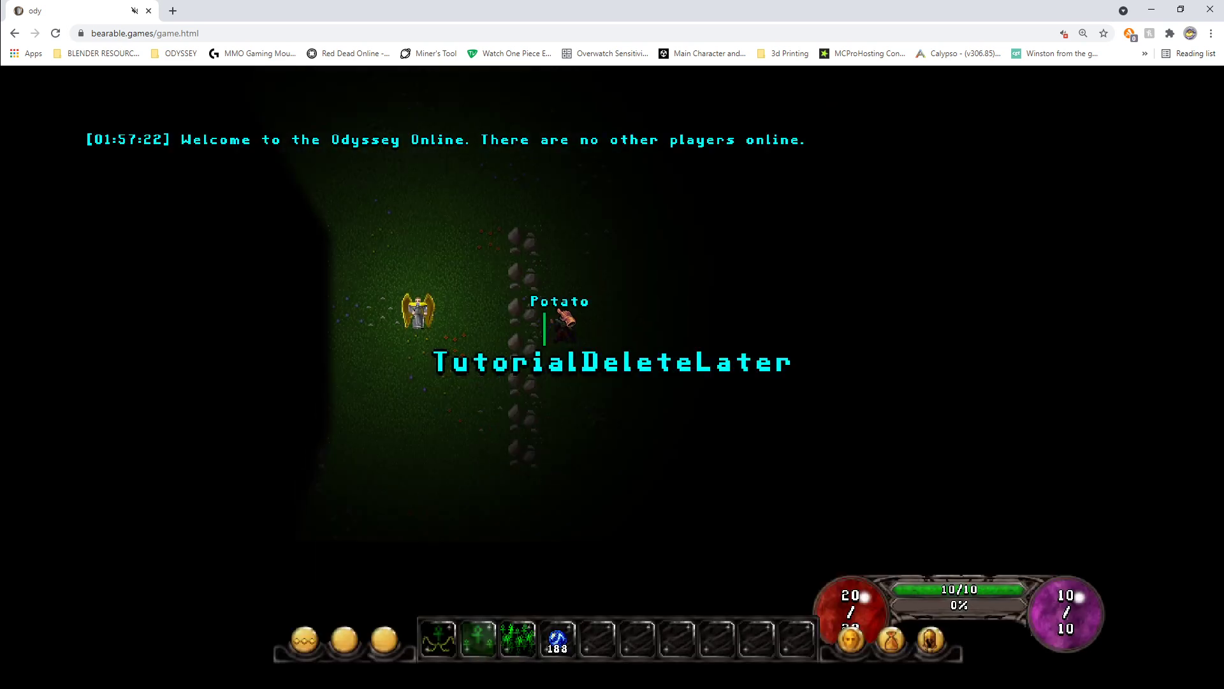
key("Down")
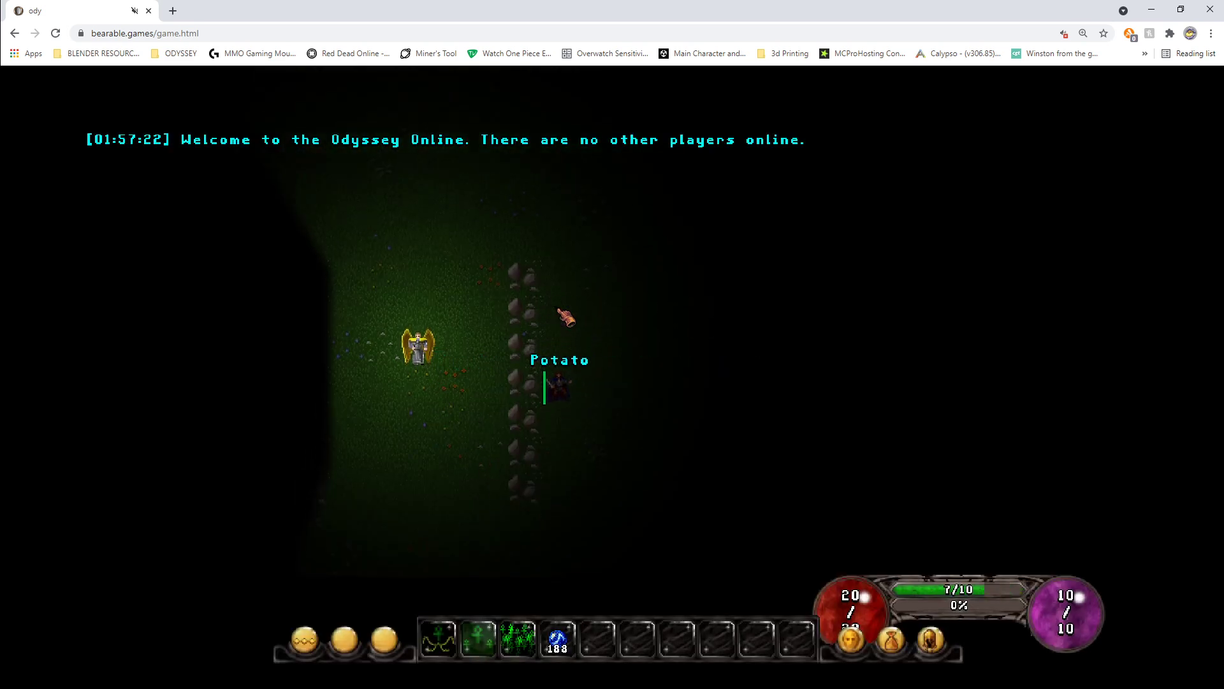
key("Left")
key("Left")
key("Left")
key("Left")
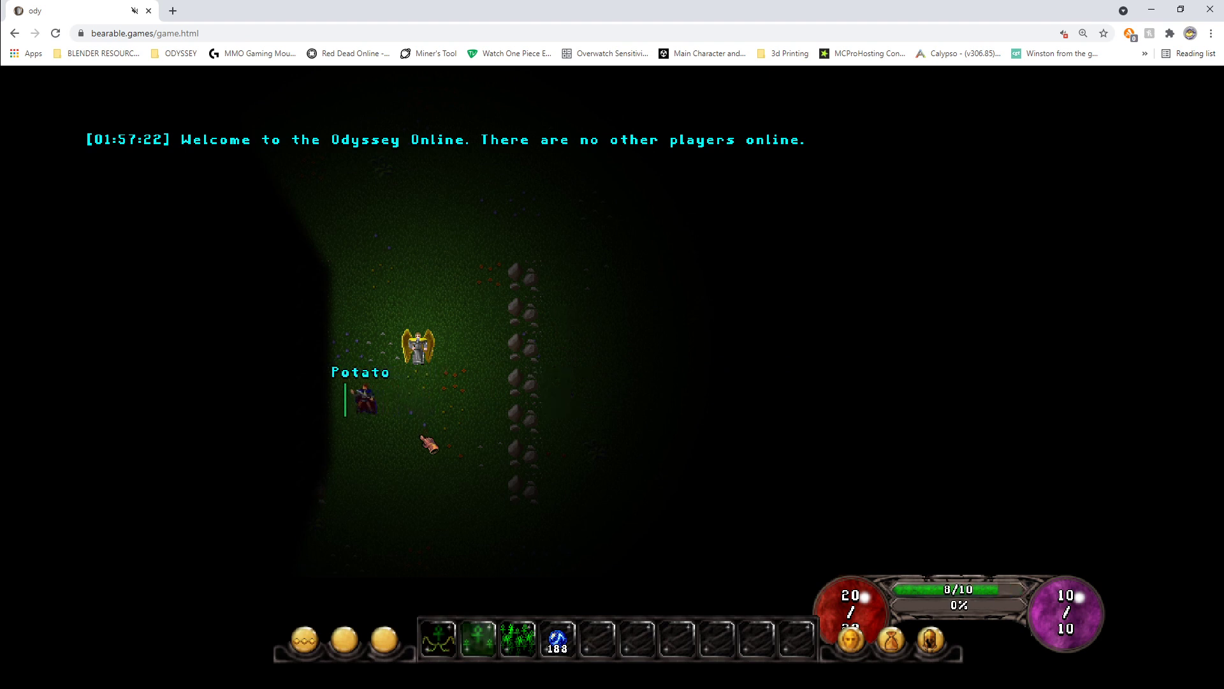
Walk the character down, left, up and right around the rock column
key("Down")
key("Down")
key("Down")
key("Left")
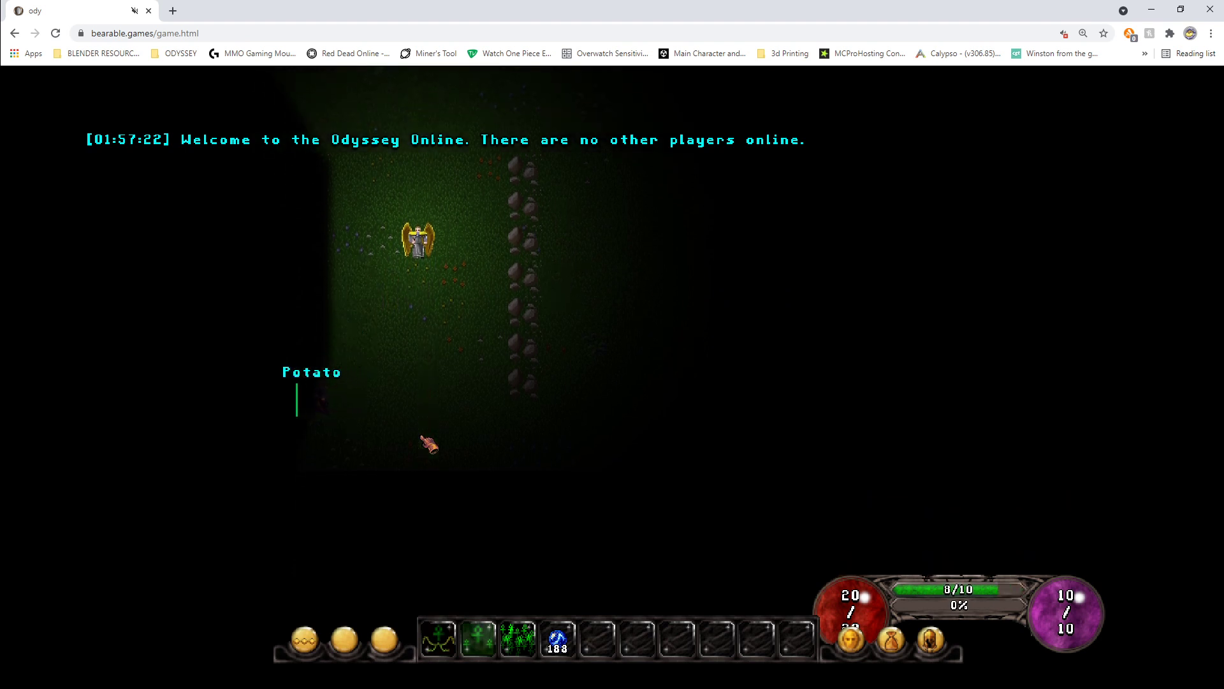
key("Left")
key("Up")
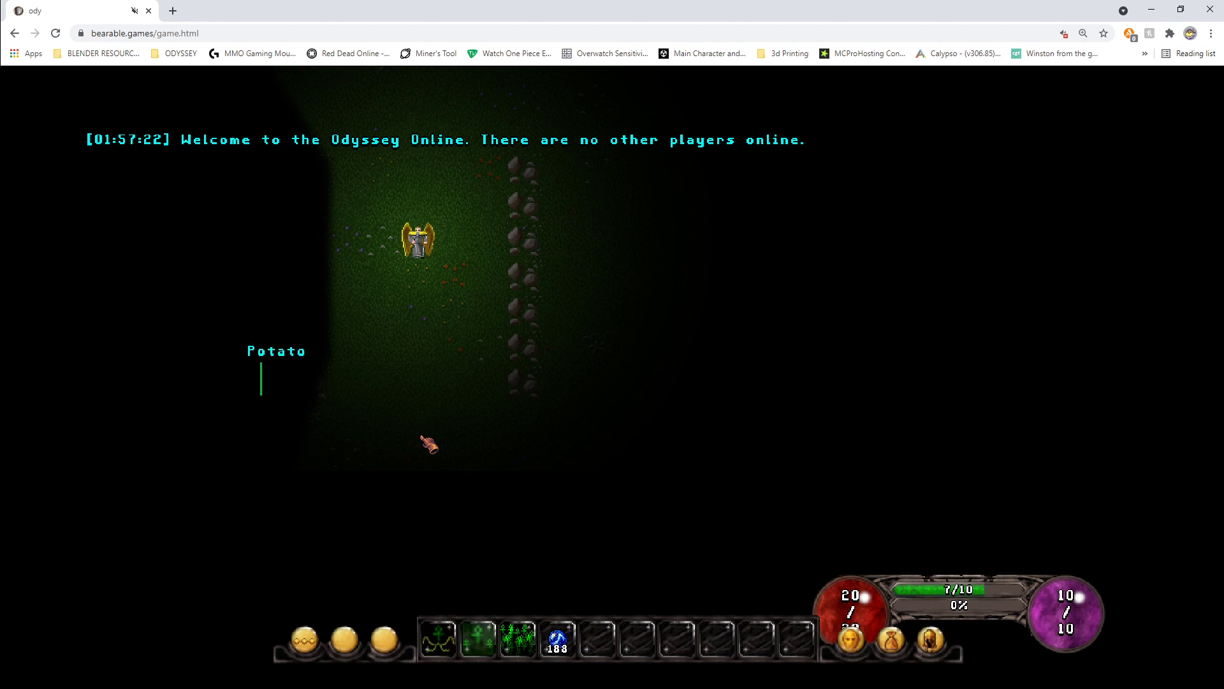
key("Right")
key("Right")
key("Up")
key("Up")
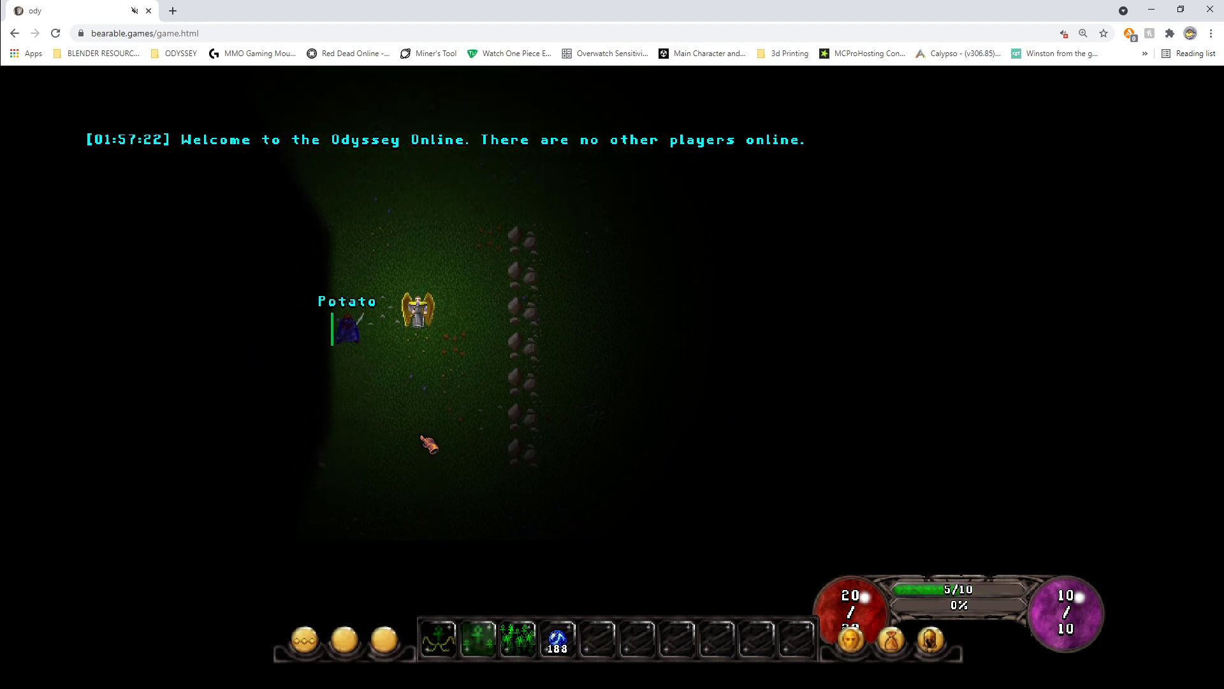